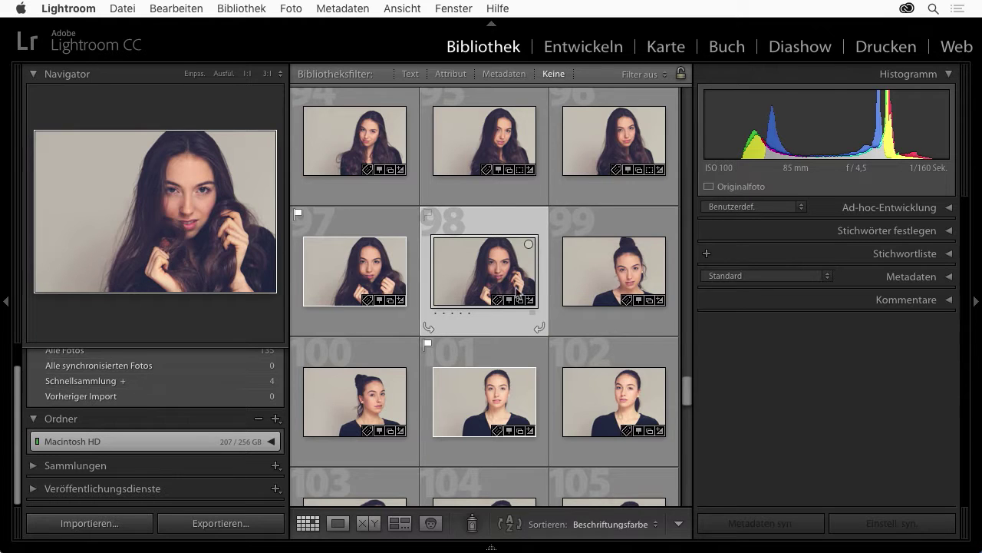
# Step: View both cameras' clock photos large to read their times, then return to the grid
pyautogui.moveTo(686, 388); pyautogui.dragTo(687, 489)
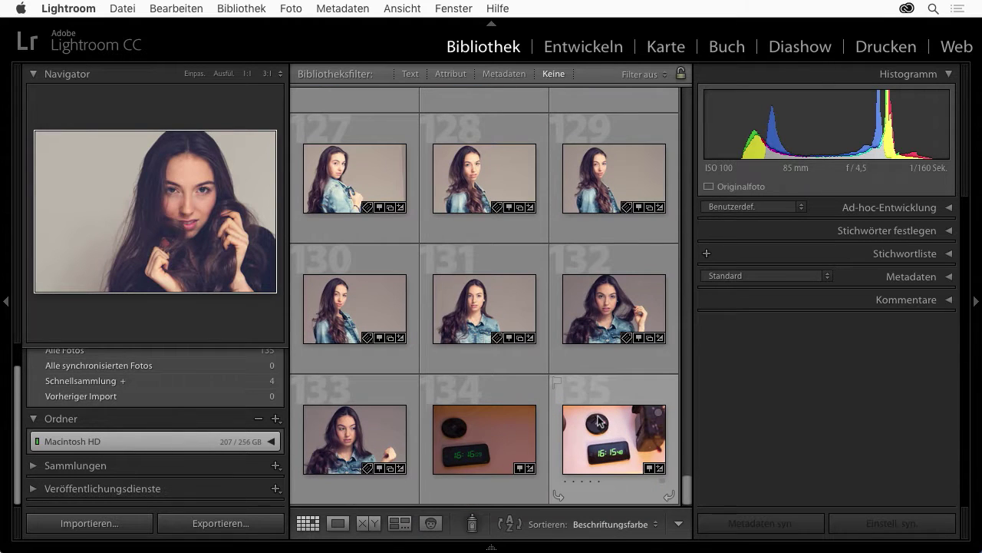
pyautogui.doubleClick(462, 443)
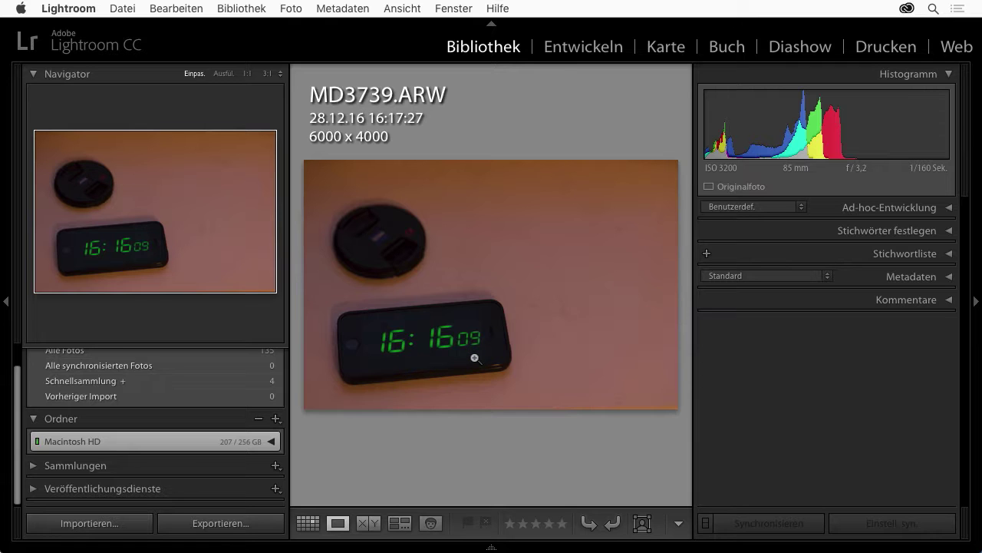
pyautogui.press('Right')
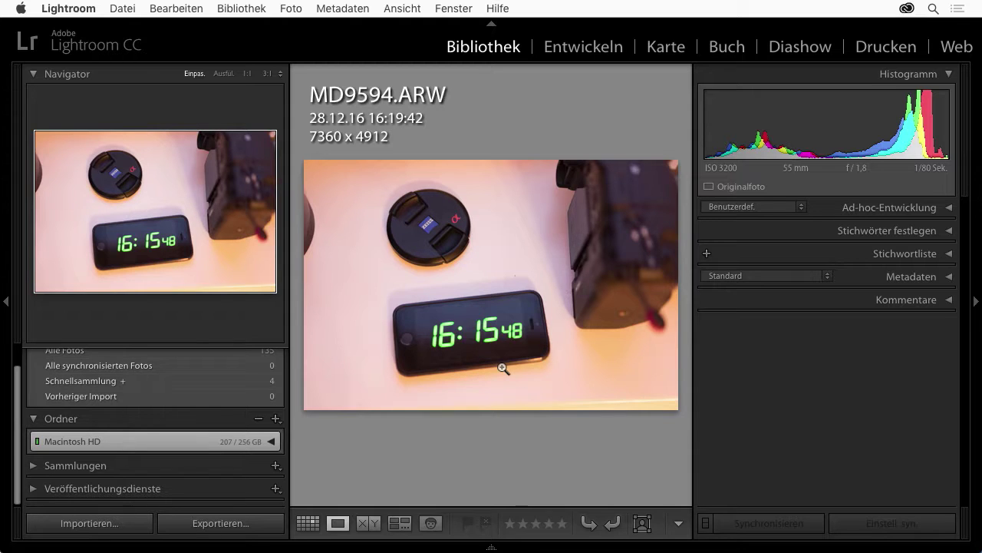
pyautogui.press('g')
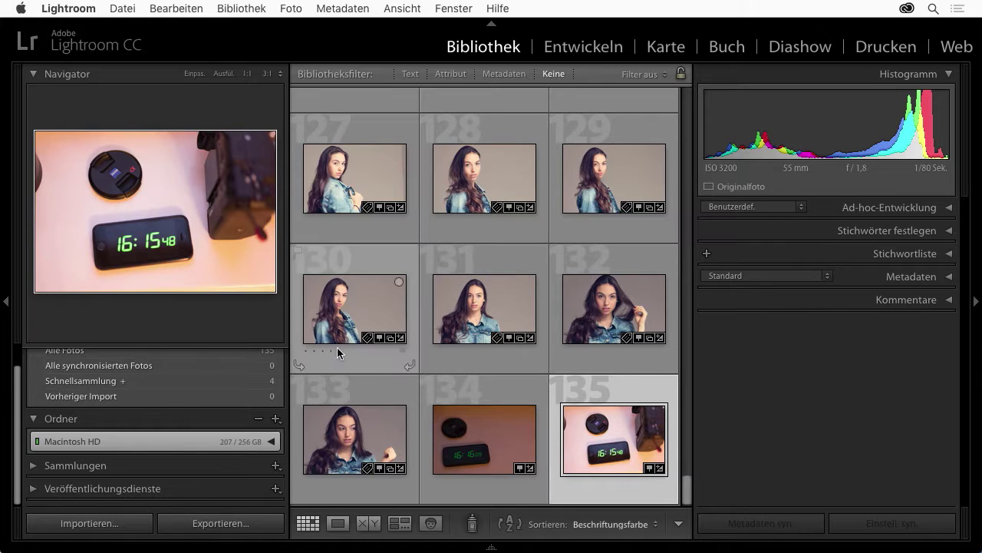
# Step: Hide the left panel and filter by Camera metadata to ILCE-7M2, showing 95 of 135 photos
pyautogui.click(6, 301)
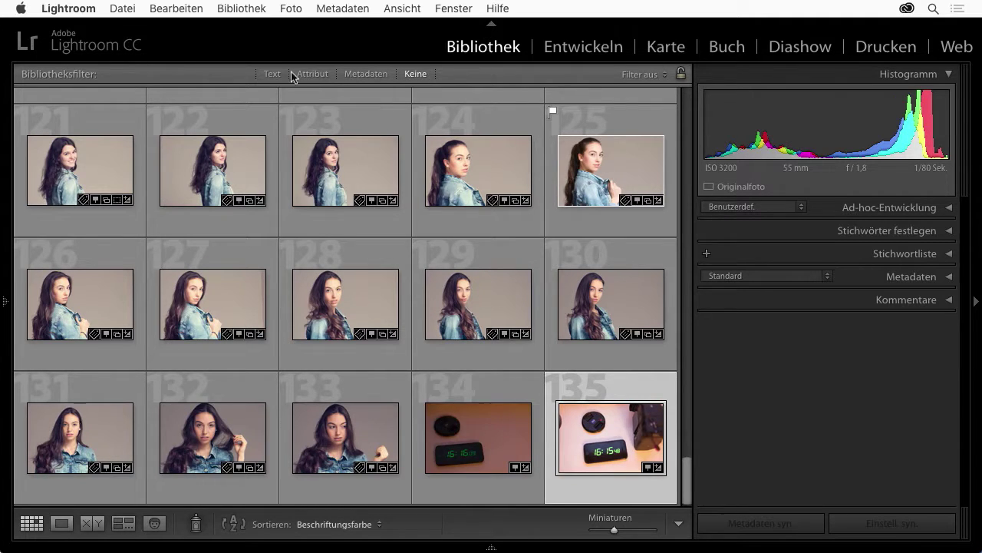
pyautogui.click(351, 74)
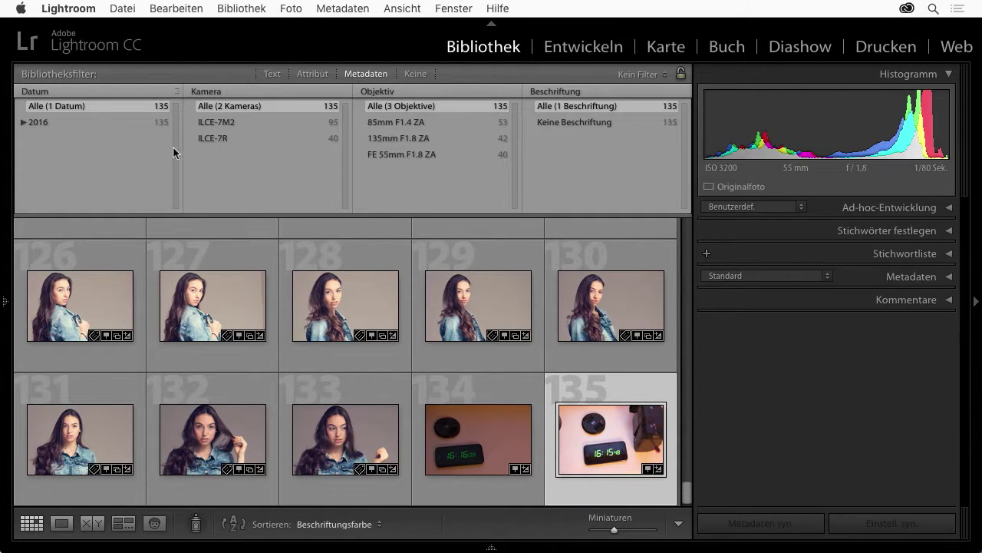
pyautogui.click(228, 92)
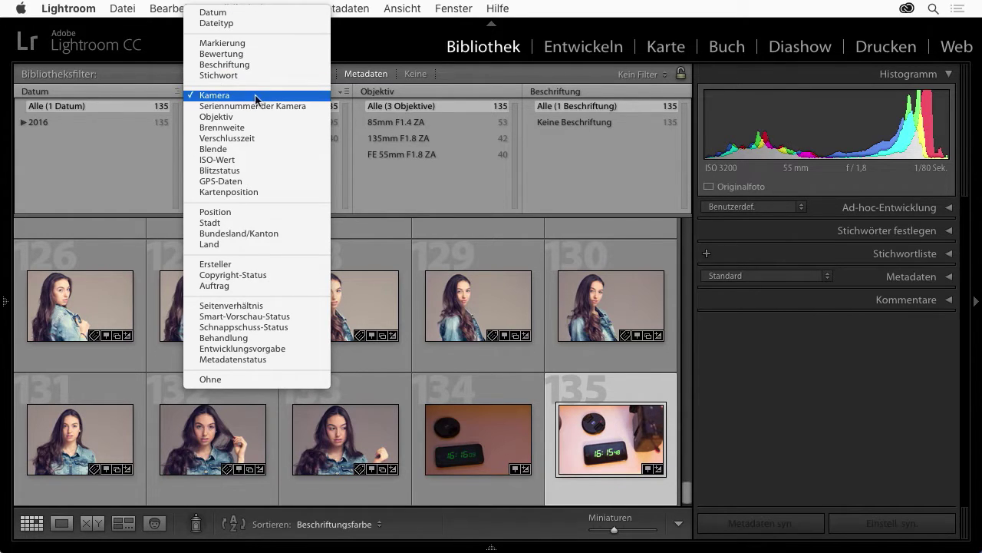
pyautogui.click(234, 94)
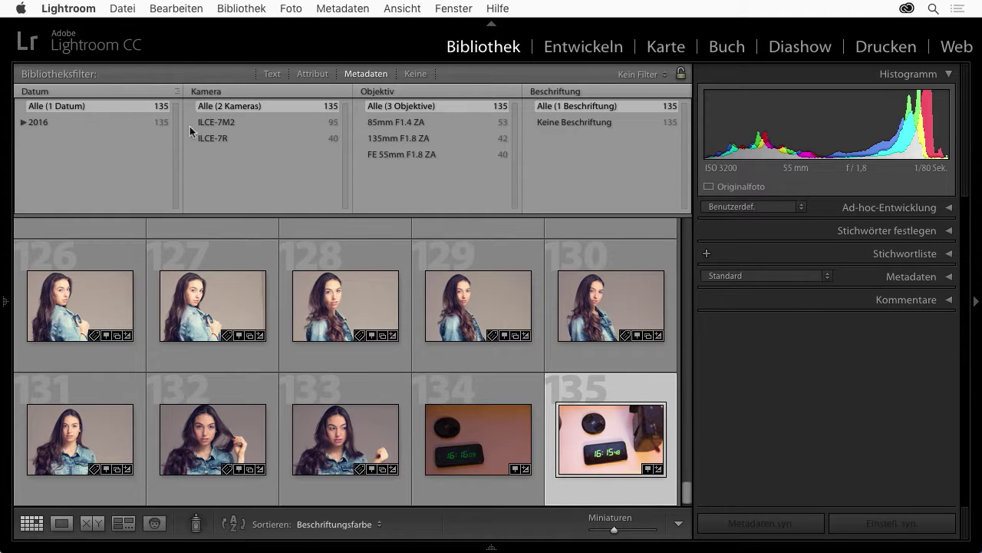
pyautogui.click(221, 124)
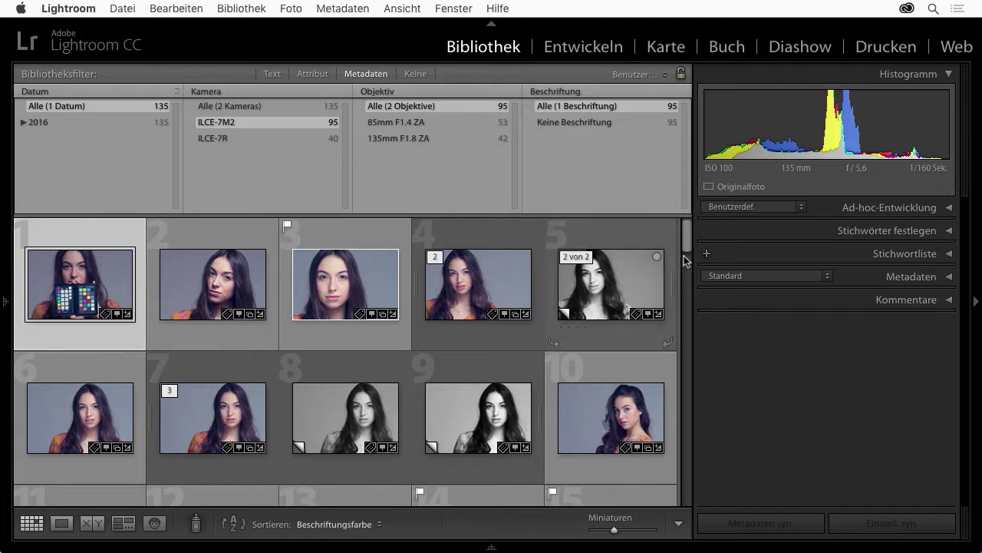
# Step: Select all 95 photos, open clock shot MD3739.ARW in Loupe, enable Auto Sync and show the filmstrip
pyautogui.moveTo(686, 235); pyautogui.dragTo(688, 495)
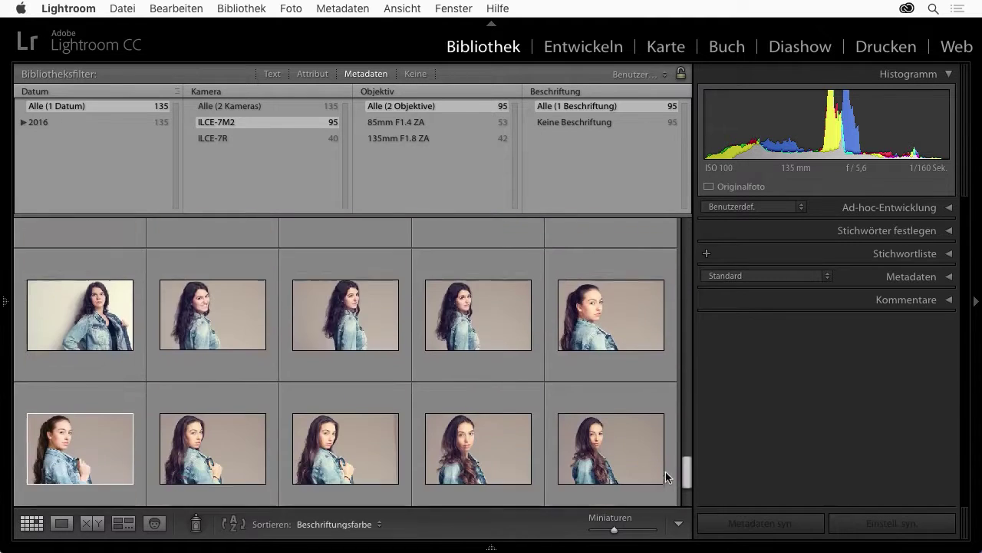
pyautogui.press('super+a')
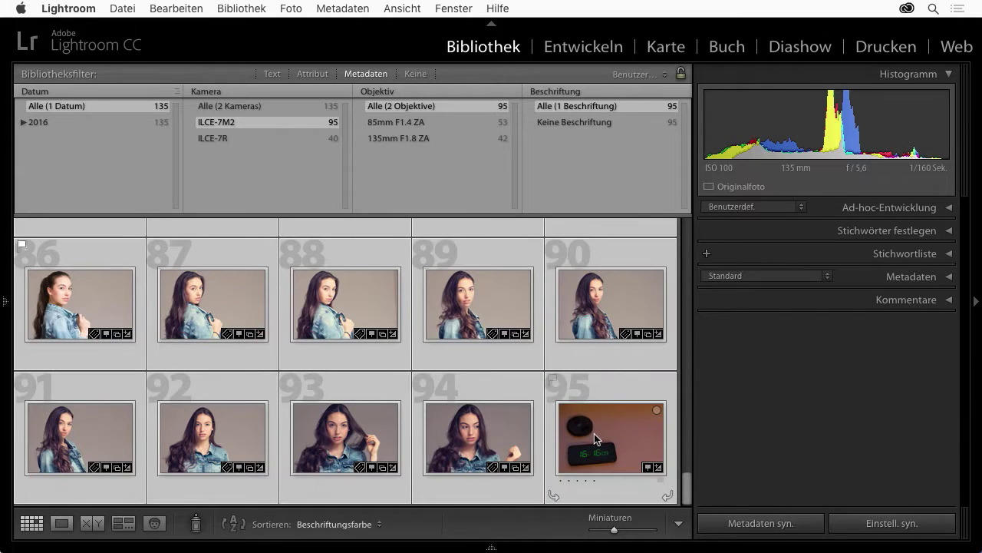
pyautogui.click(594, 434)
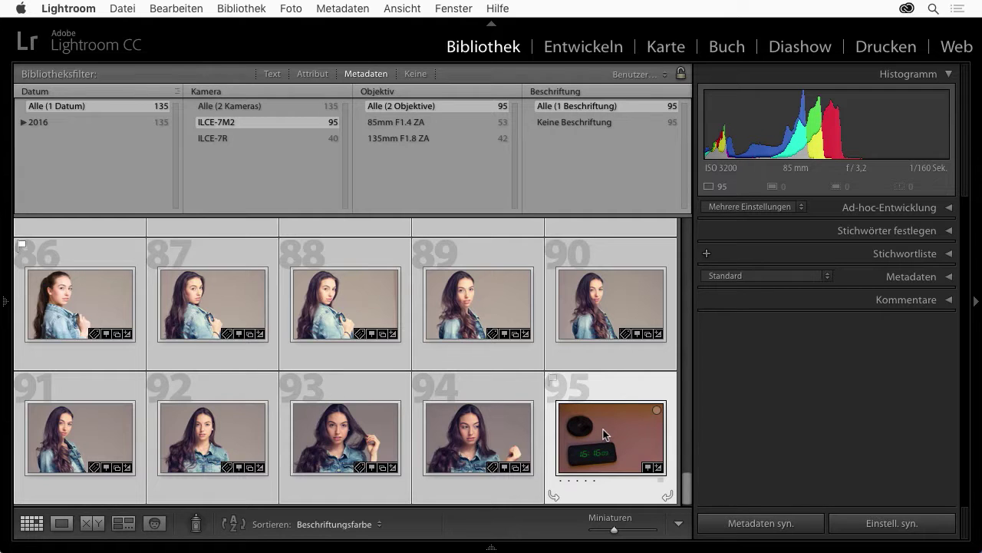
pyautogui.click(61, 522)
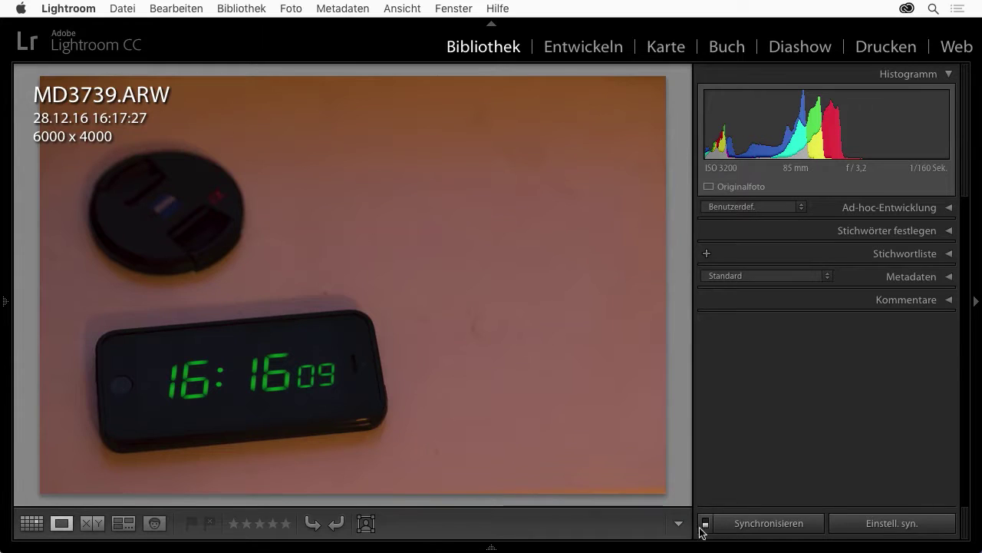
pyautogui.click(705, 525)
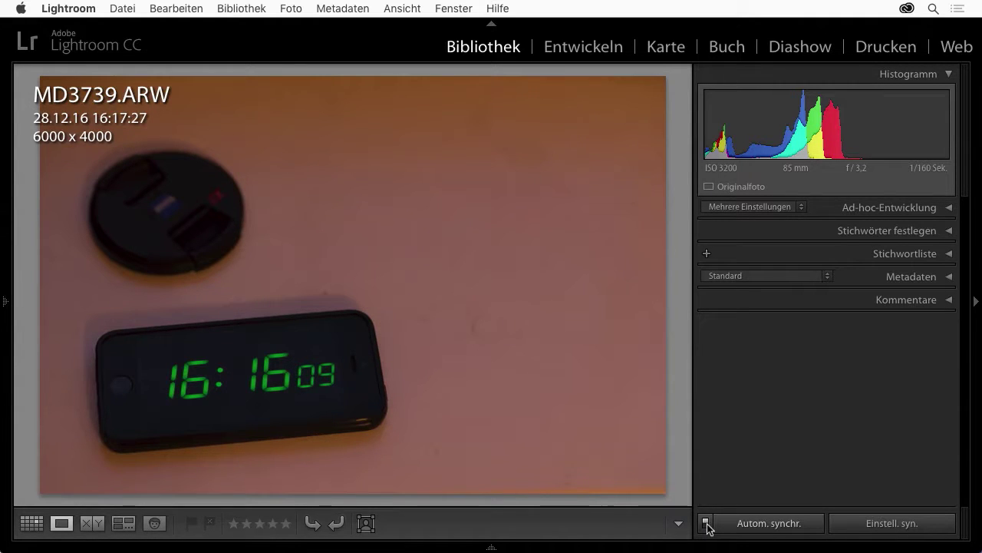
pyautogui.click(543, 544)
pyautogui.moveTo(940, 500)
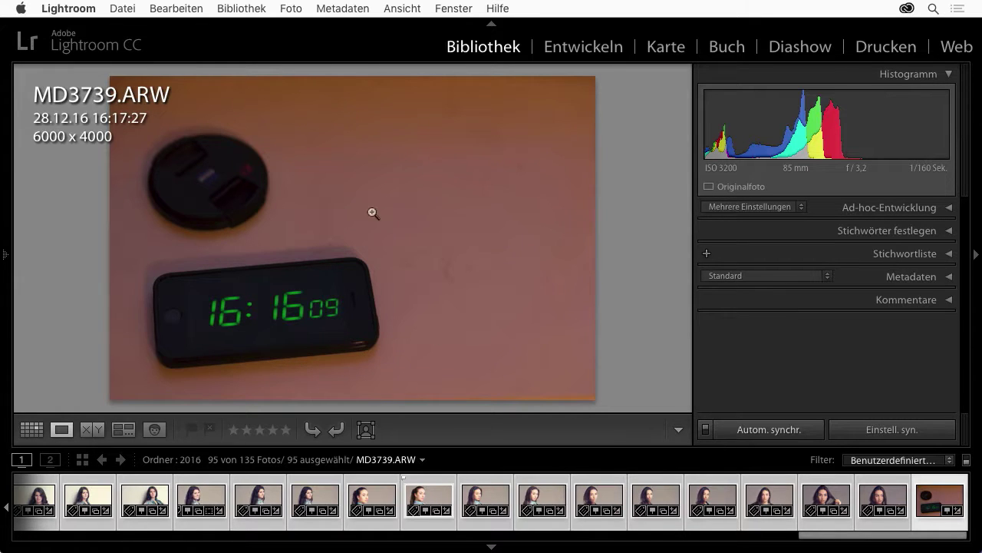
# Step: In Edit Capture Time, set the corrected time to 16:16:09 and apply it to all 95 photos
pyautogui.click(356, 7)
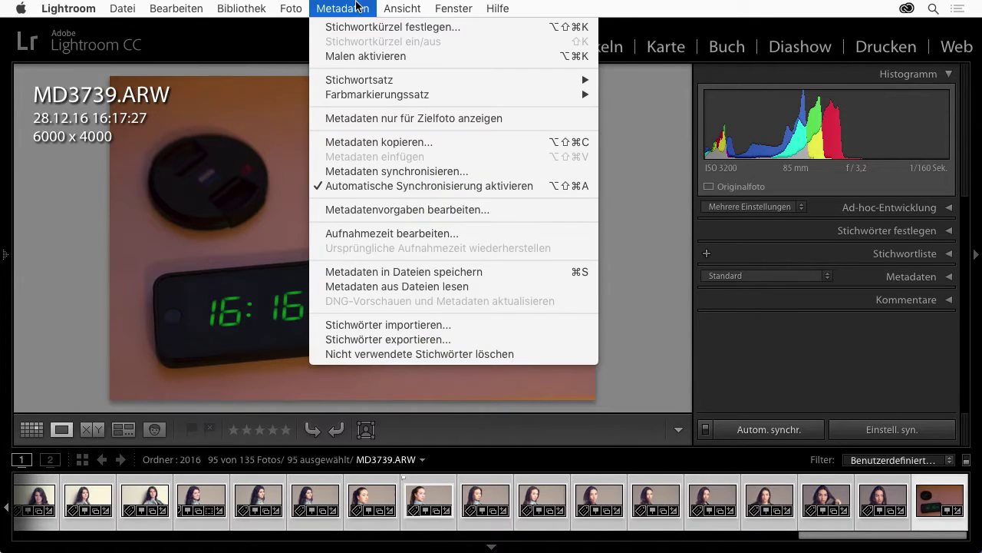
pyautogui.click(390, 233)
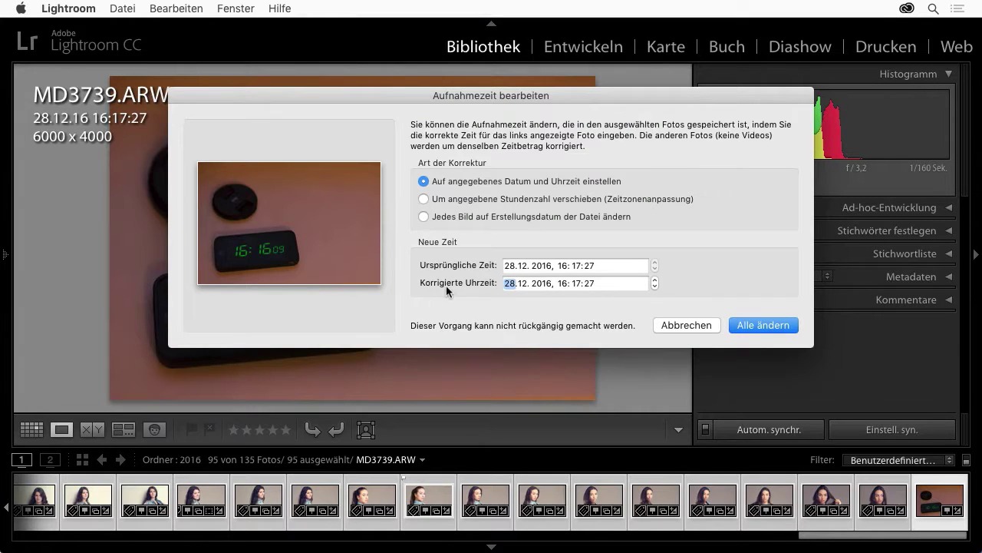
pyautogui.click(563, 284)
pyautogui.click(575, 284)
pyautogui.press('Down')
pyautogui.press('Down')
pyautogui.press('Right')
pyautogui.write('06')
pyautogui.press('Up')
pyautogui.press('Up')
pyautogui.click(740, 324)
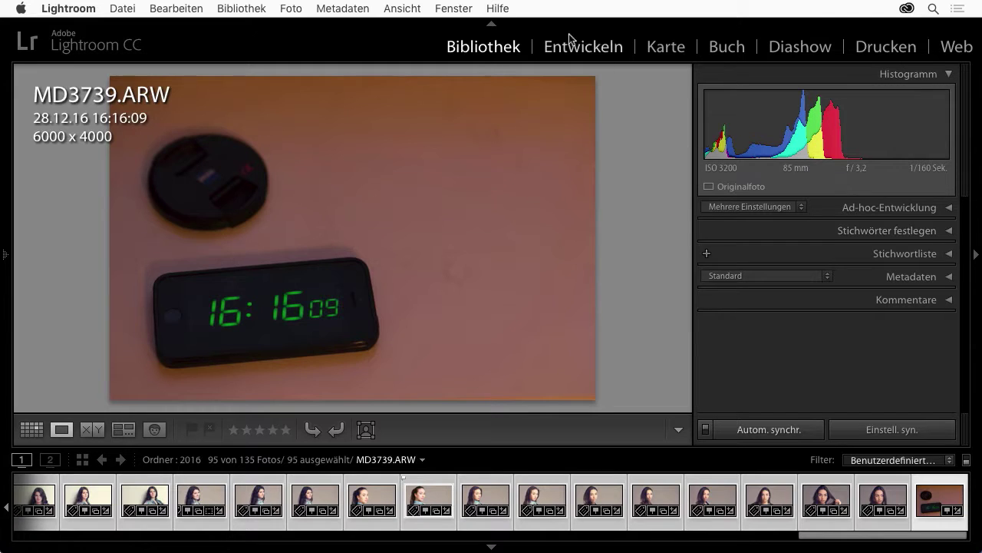
# Step: Filter to the ILCE-7R camera, select all 40 photos, and open clock photo MD9594.ARW large
pyautogui.click(495, 54)
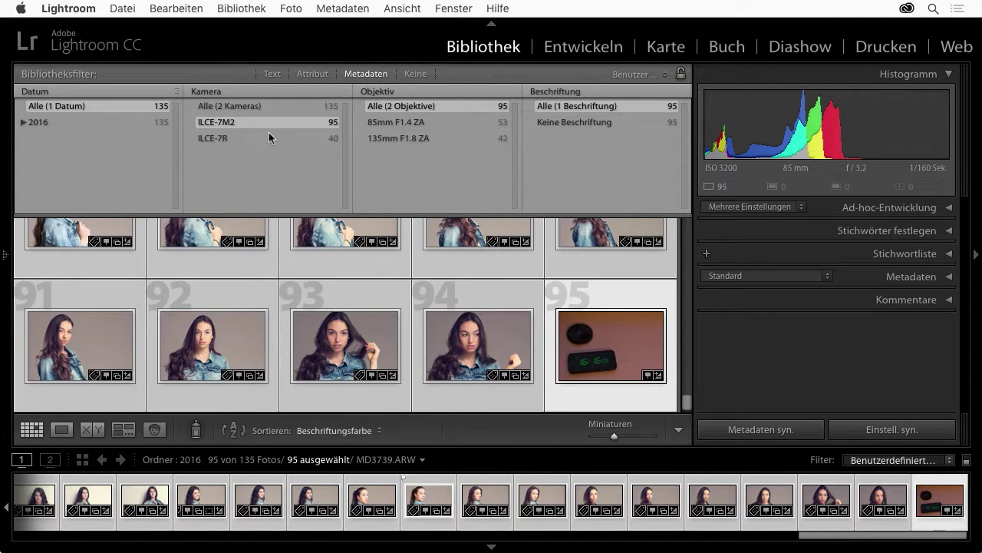
pyautogui.click(233, 139)
pyautogui.hotkey('ctrl', 'a')
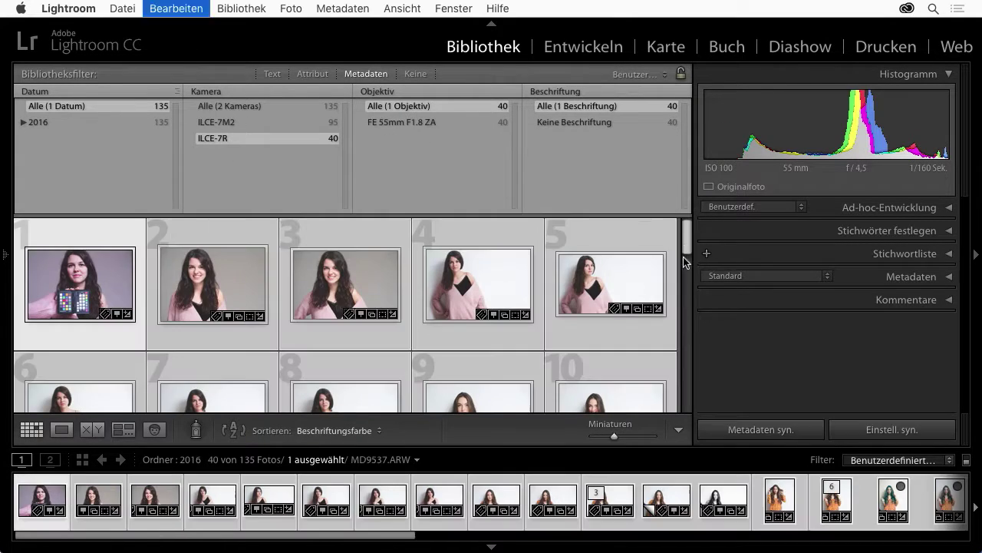
pyautogui.moveTo(687, 247); pyautogui.dragTo(677, 412)
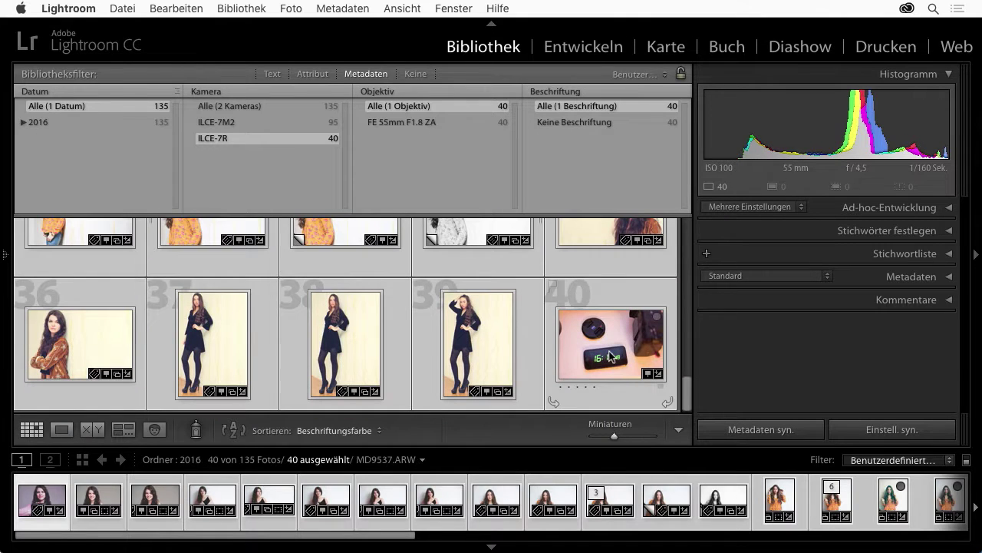
pyautogui.click(612, 356)
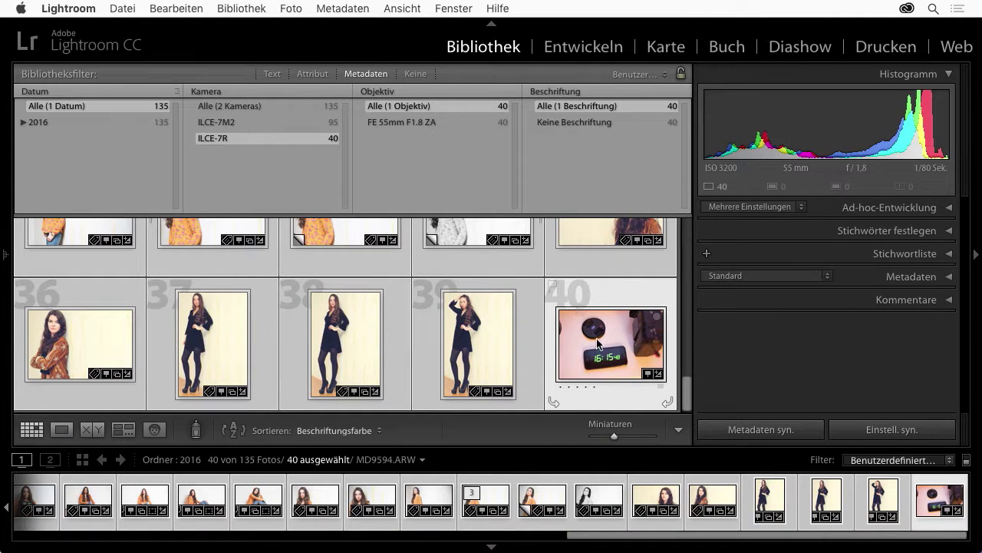
pyautogui.doubleClick(598, 345)
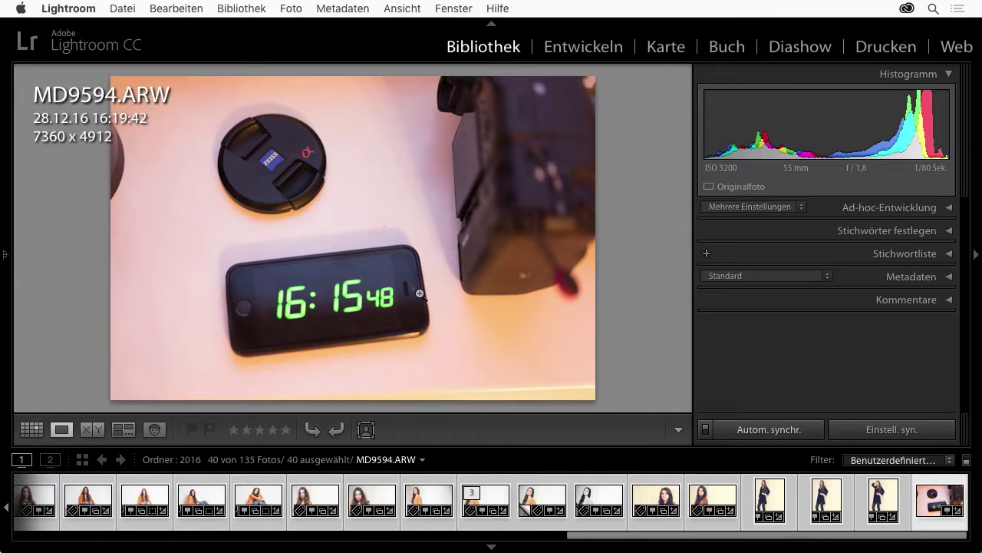
# Step: Set the corrected capture time to 16:15:48 for all 40 photos and return to the grid
pyautogui.click(357, 12)
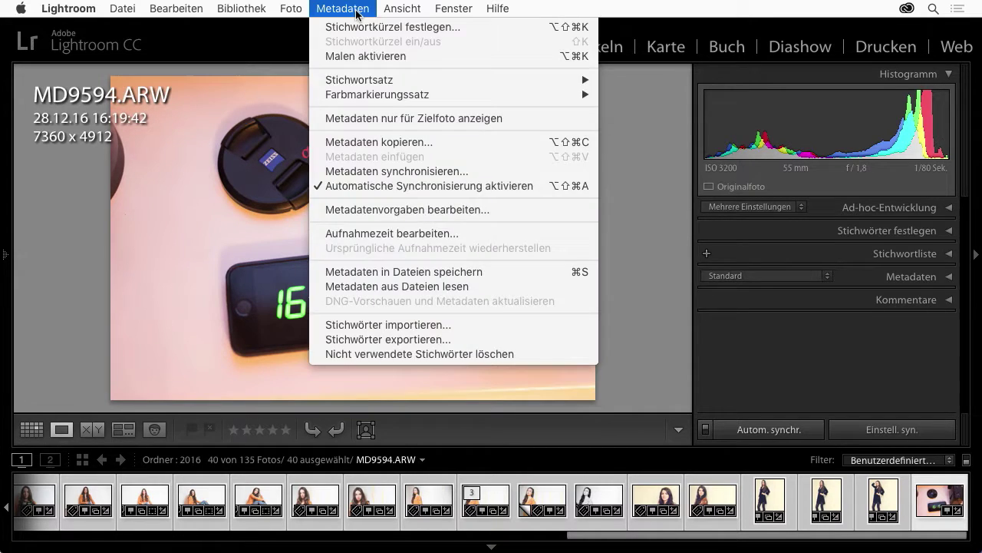
pyautogui.click(388, 234)
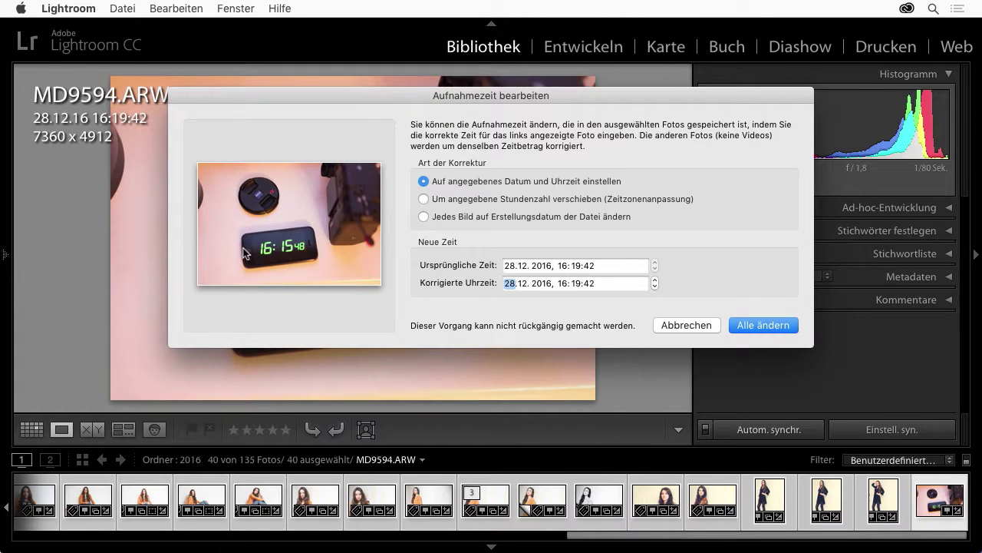
pyautogui.click(562, 283)
pyautogui.click(577, 284)
pyautogui.press('Tab')
pyautogui.click(763, 325)
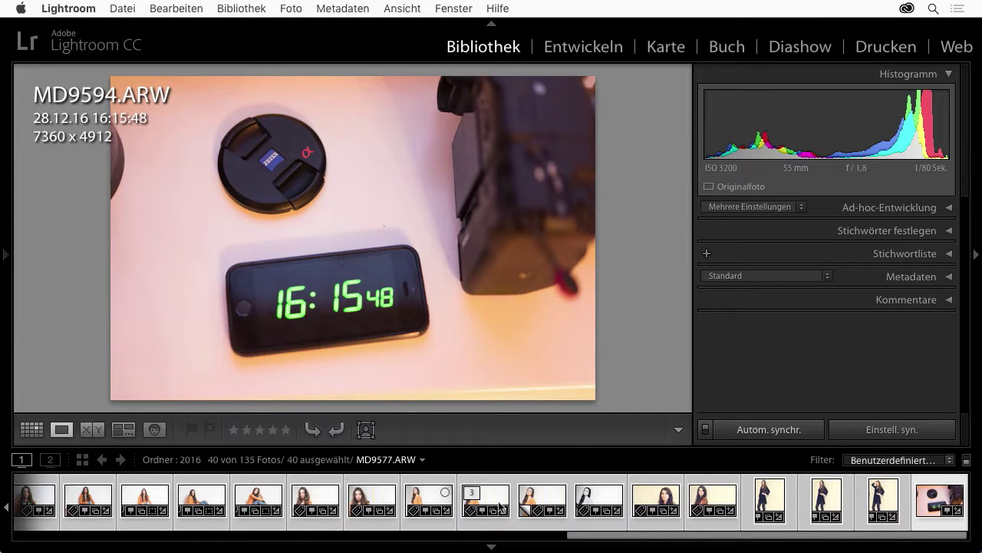
pyautogui.press('g')
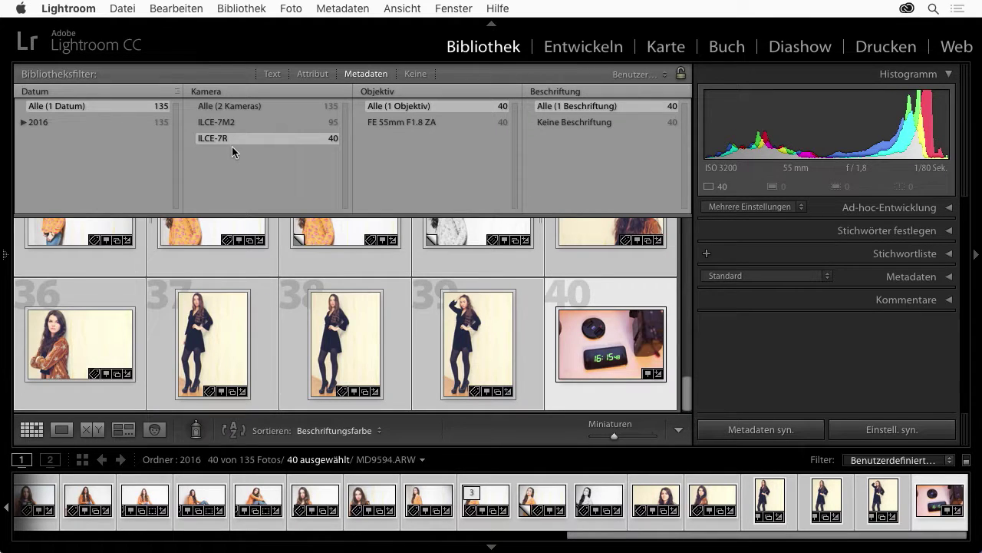
# Step: Switch the filter to both cameras, then None, showing all 135 photos, and scroll up the grid
pyautogui.click(224, 109)
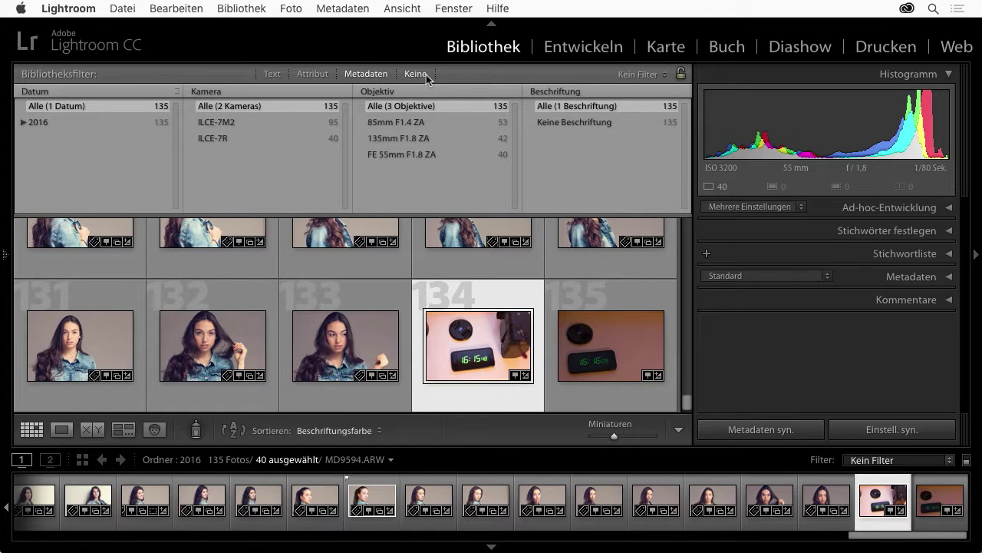
pyautogui.click(415, 73)
pyautogui.click(450, 231)
pyautogui.scroll(5, 451, 234)
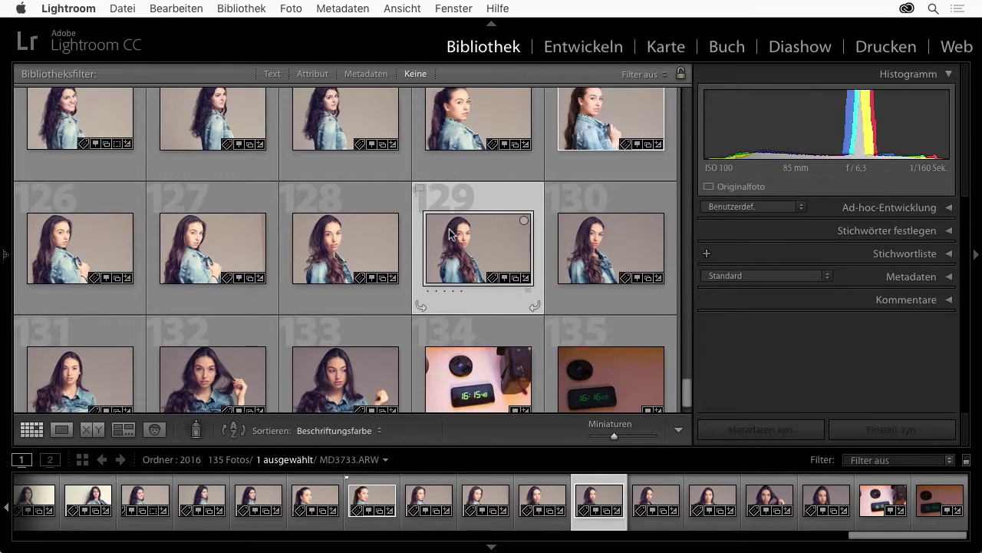
pyautogui.scroll(2, 450, 234)
pyautogui.scroll(2, 450, 235)
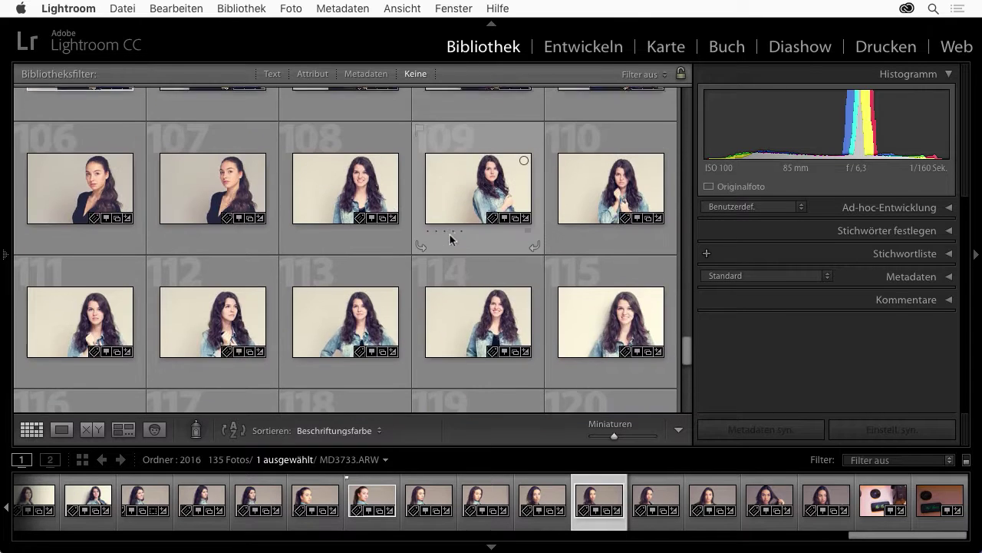
pyautogui.scroll(2, 450, 235)
pyautogui.scroll(2, 450, 235)
pyautogui.scroll(2, 450, 235)
pyautogui.scroll(2, 450, 235)
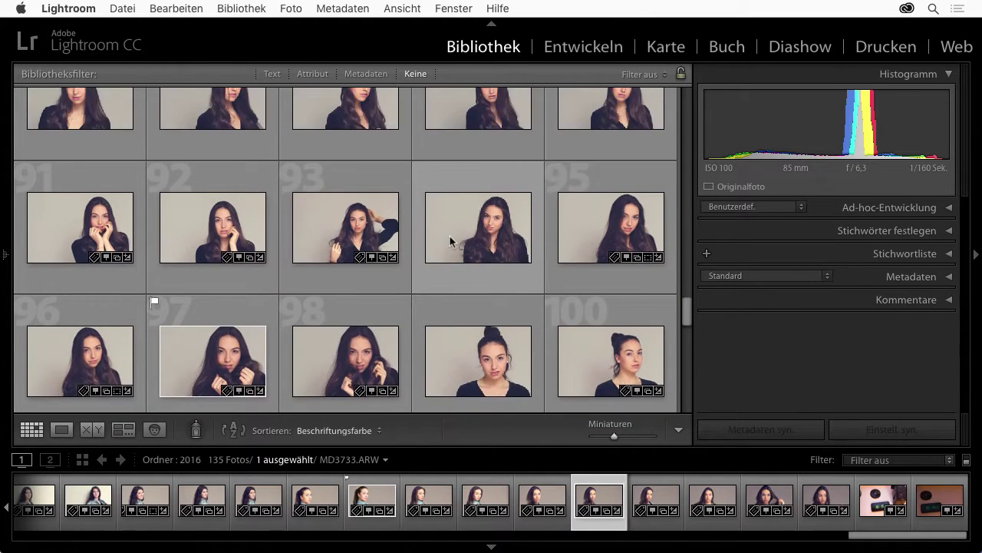
pyautogui.scroll(2, 450, 234)
pyautogui.scroll(2, 450, 235)
pyautogui.scroll(1, 450, 240)
pyautogui.scroll(2, 450, 239)
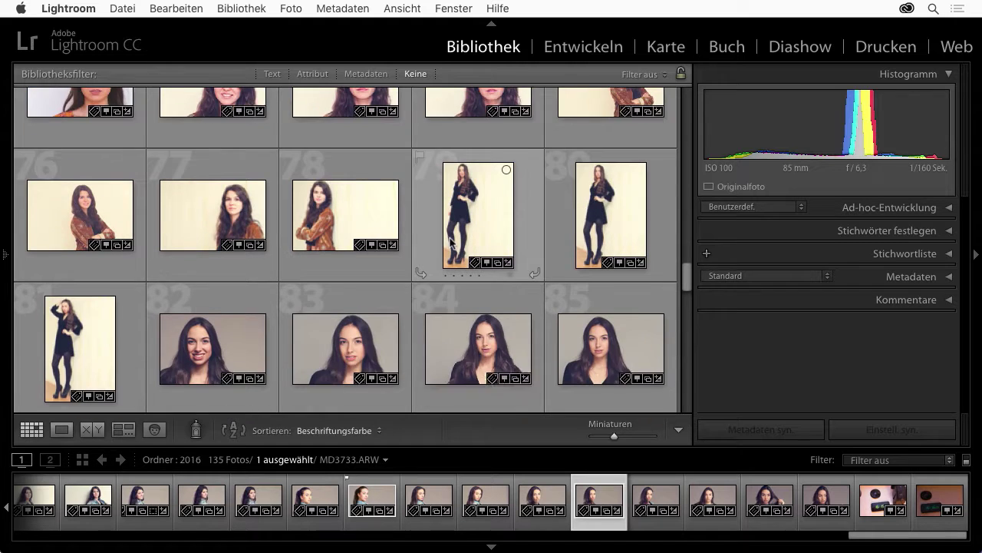
pyautogui.scroll(2, 450, 239)
pyautogui.scroll(1, 449, 240)
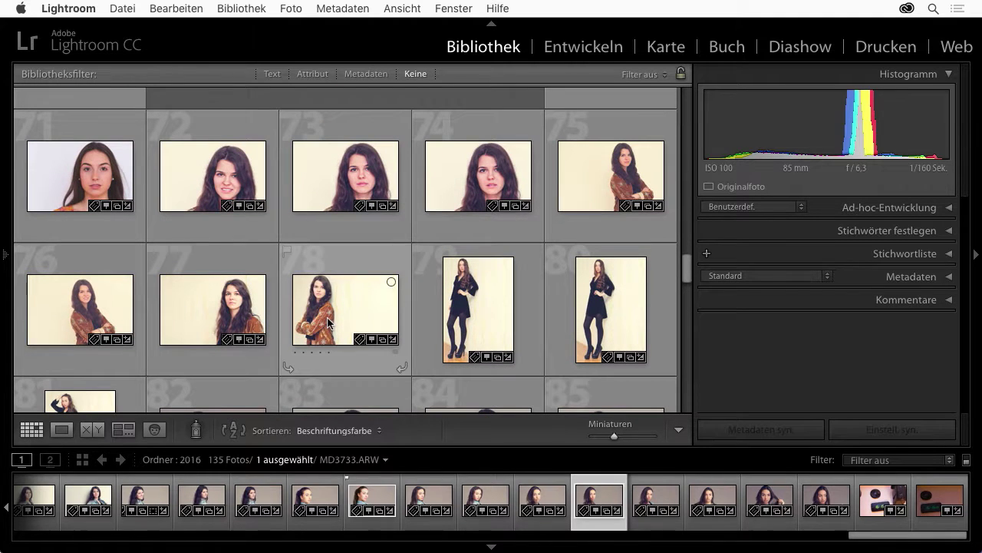
# Step: Open photo 74 large and step through the next photos to check their chronological order
pyautogui.click(347, 293)
pyautogui.doubleClick(475, 179)
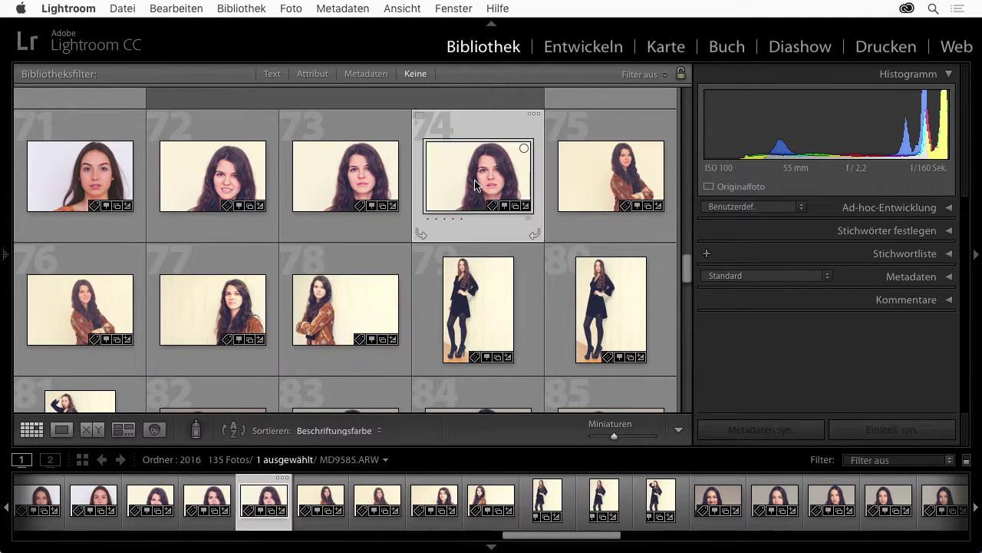
pyautogui.press('Right')
pyautogui.press('Right')
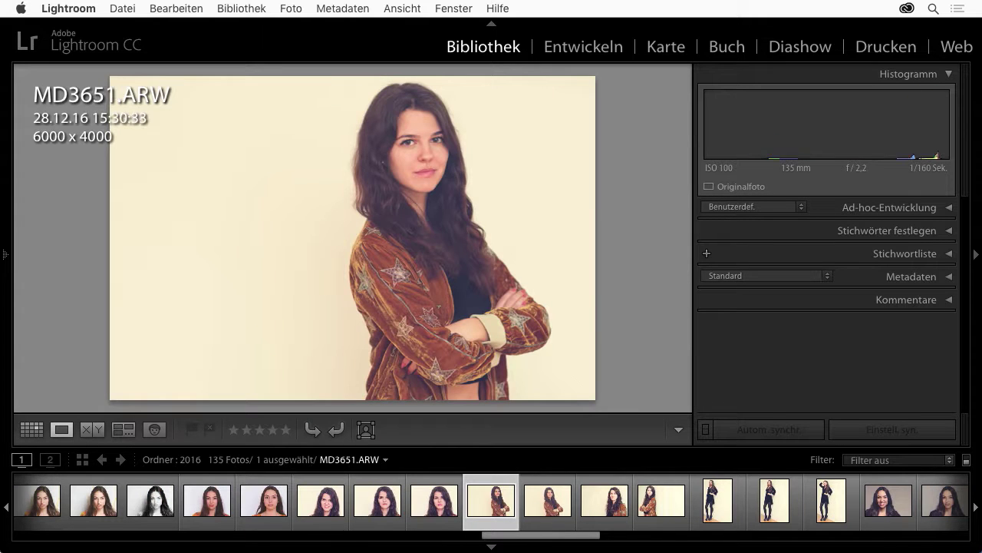
pyautogui.press('Right')
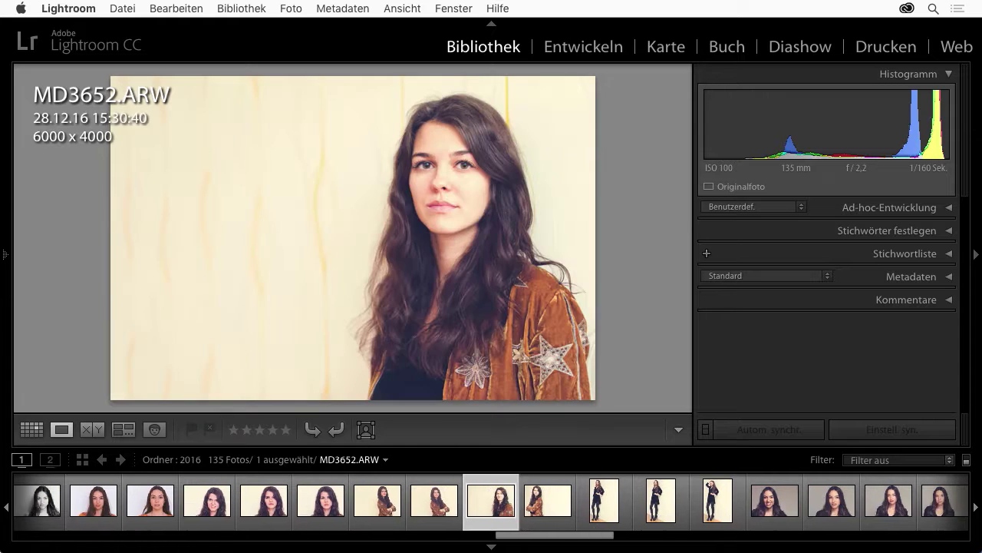
pyautogui.press('g')
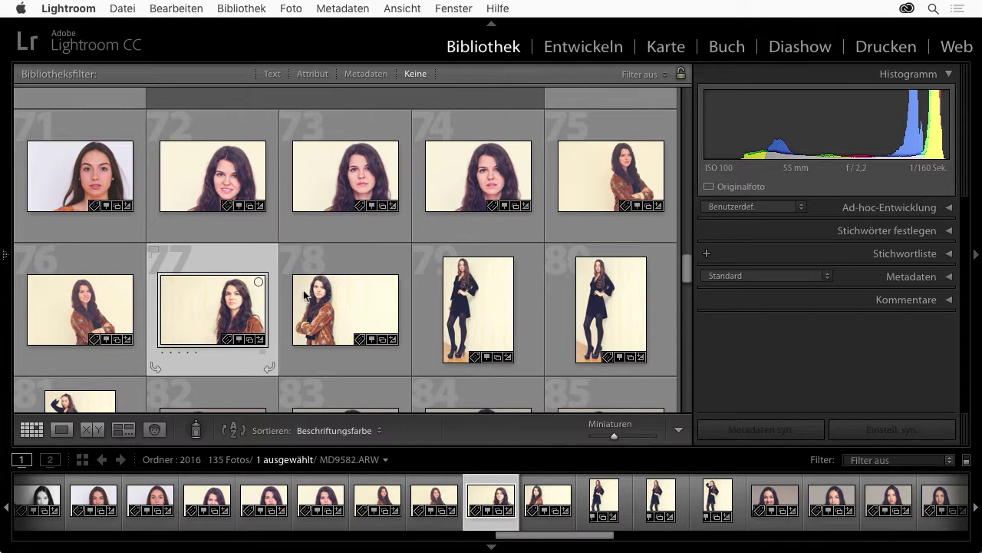
# Step: Scroll further up and open photo 47, MD9554.ARW captured 28.12.16 15:03:04, large
pyautogui.scroll(3, 254, 290)
pyautogui.scroll(3, 253, 290)
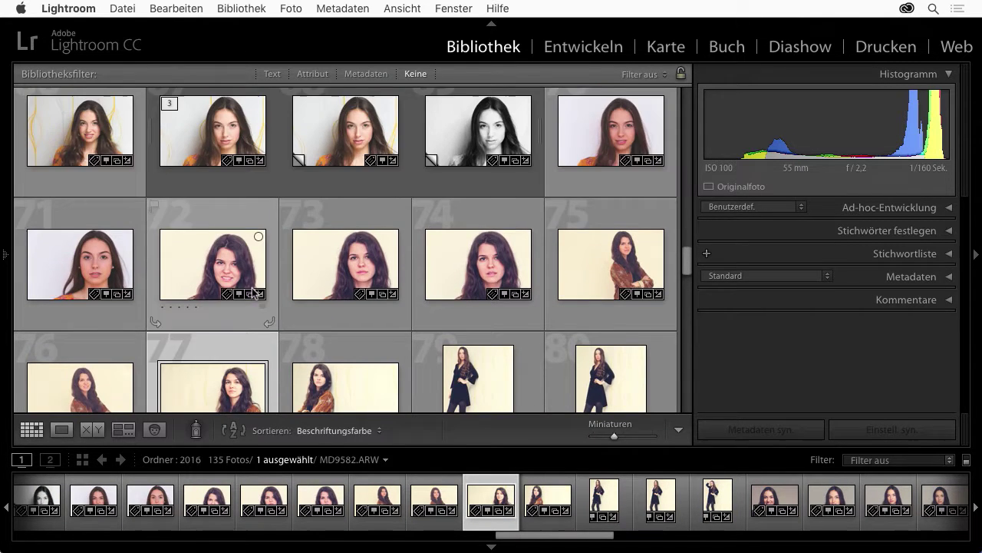
pyautogui.scroll(2, 252, 292)
pyautogui.scroll(1, 252, 292)
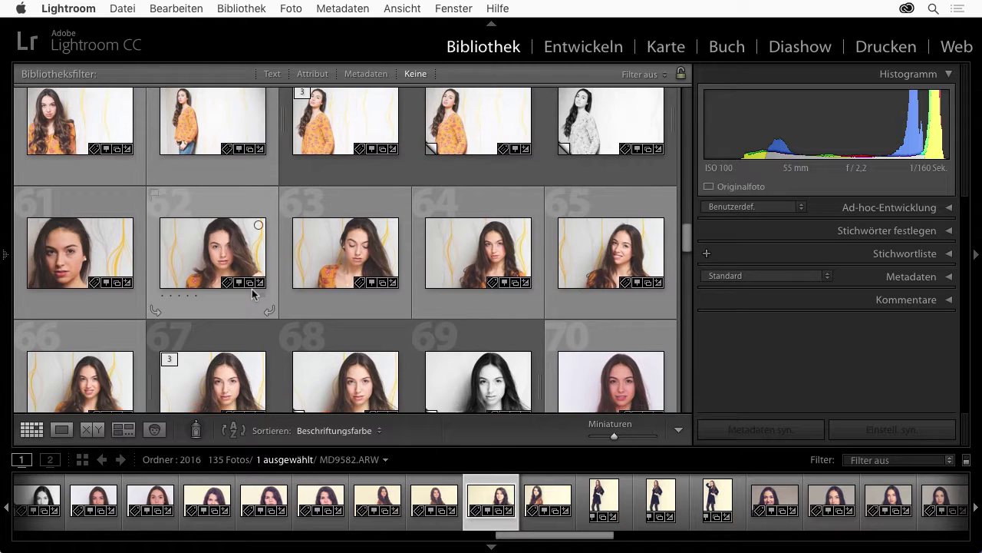
pyautogui.scroll(2, 252, 292)
pyautogui.scroll(1, 252, 292)
pyautogui.scroll(1, 254, 294)
pyautogui.scroll(1, 254, 294)
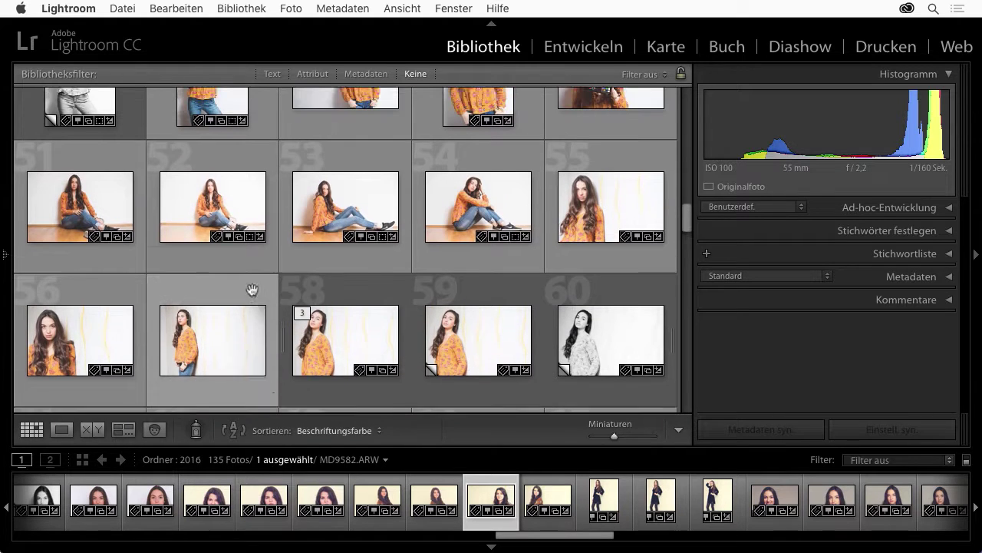
pyautogui.scroll(1, 254, 294)
pyautogui.scroll(1, 254, 292)
pyautogui.moveTo(213, 186)
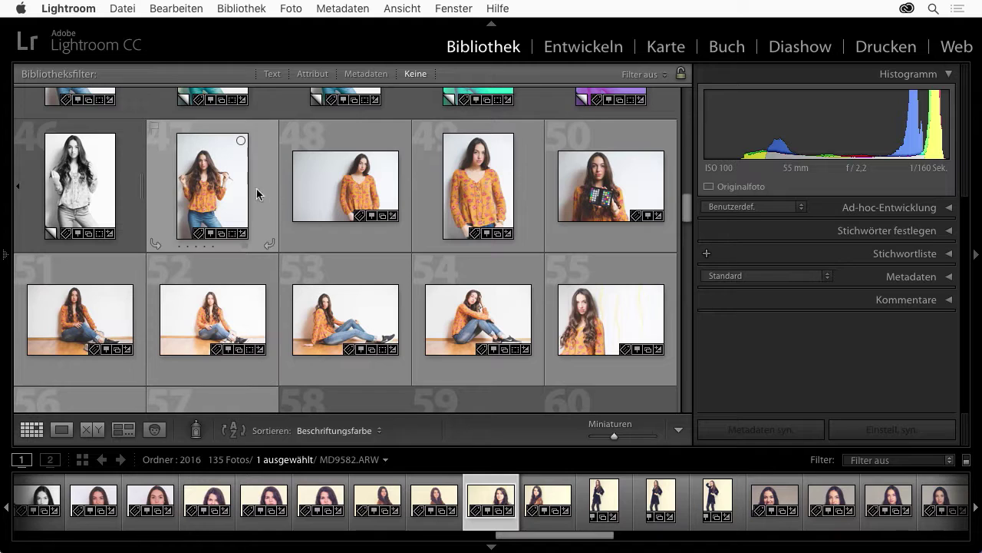
pyautogui.doubleClick(234, 192)
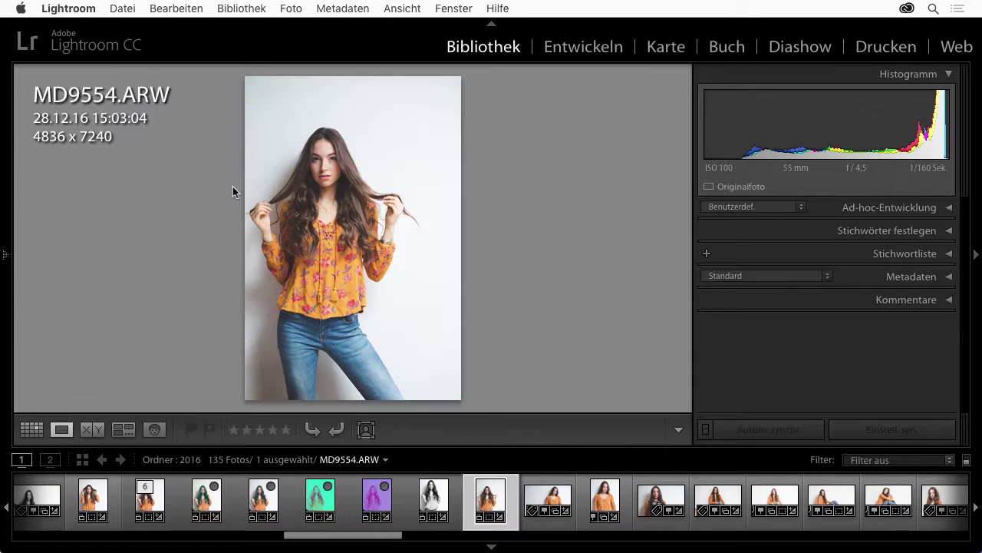